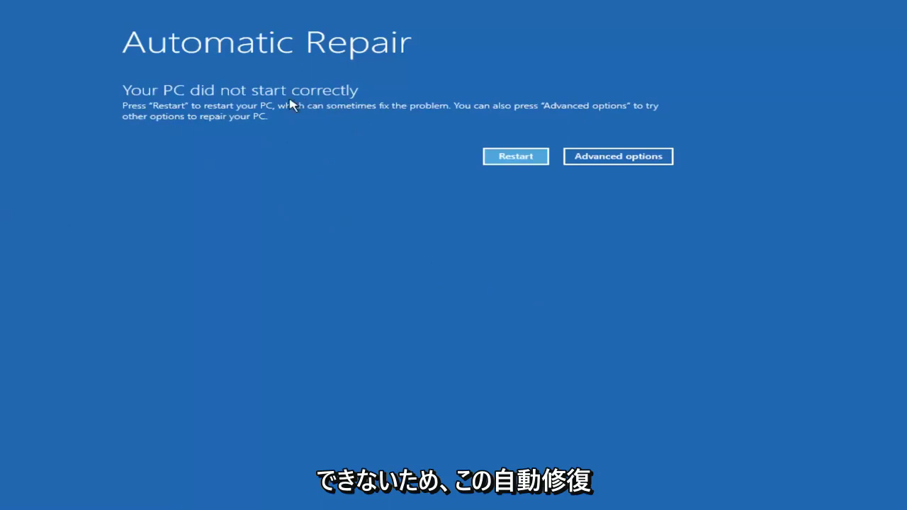
Go from Automatic Repair through Troubleshoot to the Advanced options recovery tools page.
{"action": "left_click", "coordinate": [593, 157]}
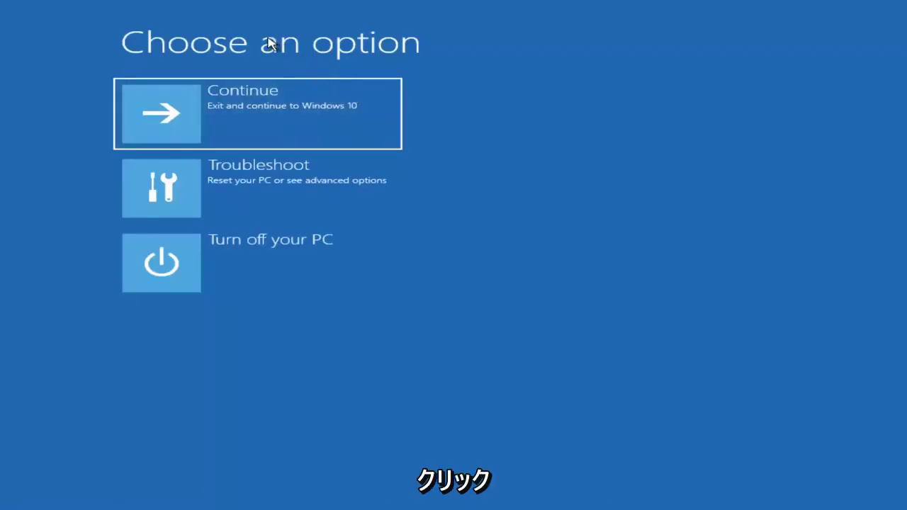
{"action": "left_click", "coordinate": [247, 196]}
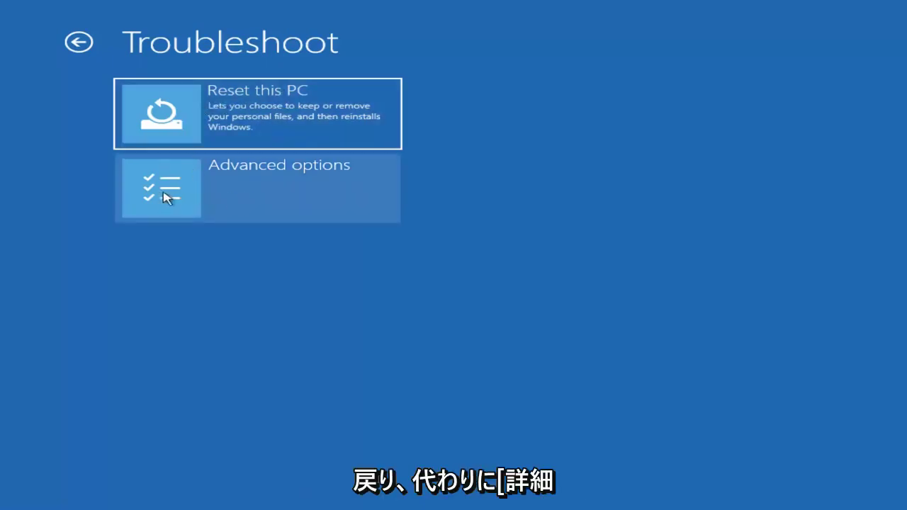
{"action": "left_click", "coordinate": [202, 195]}
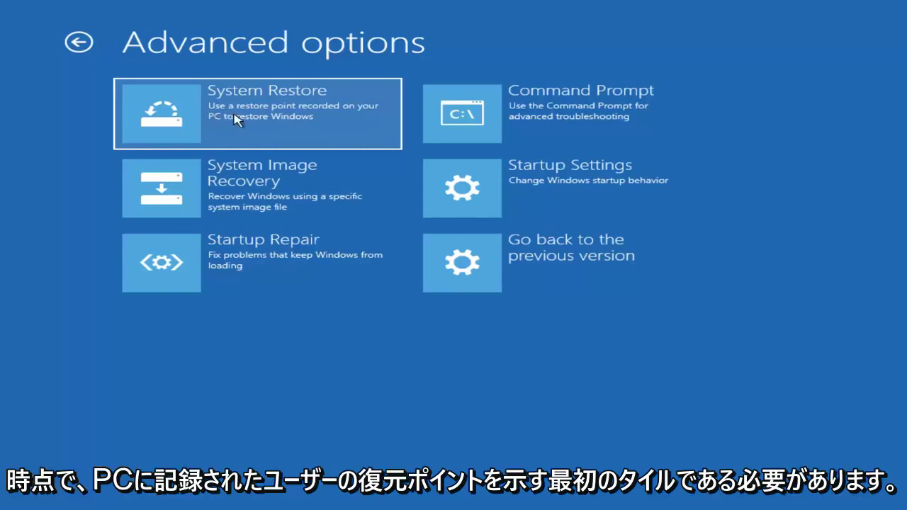
Launch System Restore from the Advanced options recovery tools.
{"action": "left_click", "coordinate": [179, 119]}
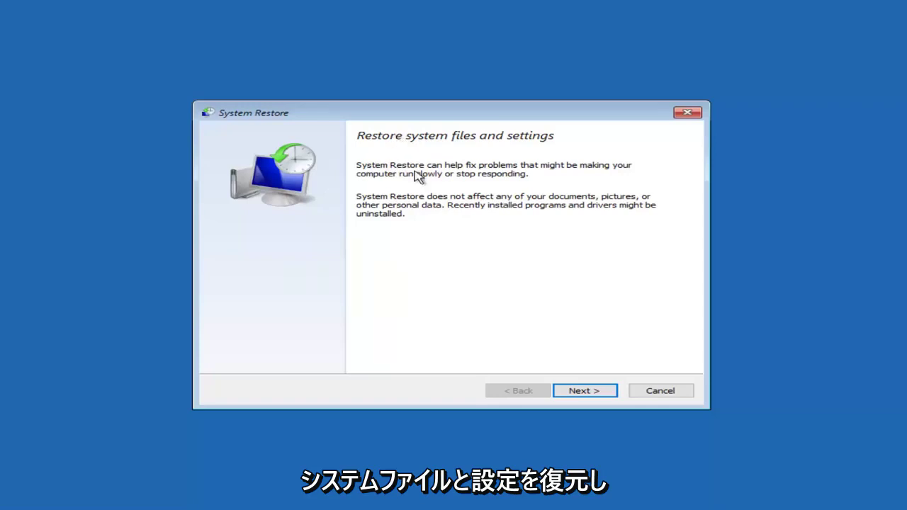
Move past the System Restore introduction page to the restore point list.
{"action": "left_click", "coordinate": [574, 399]}
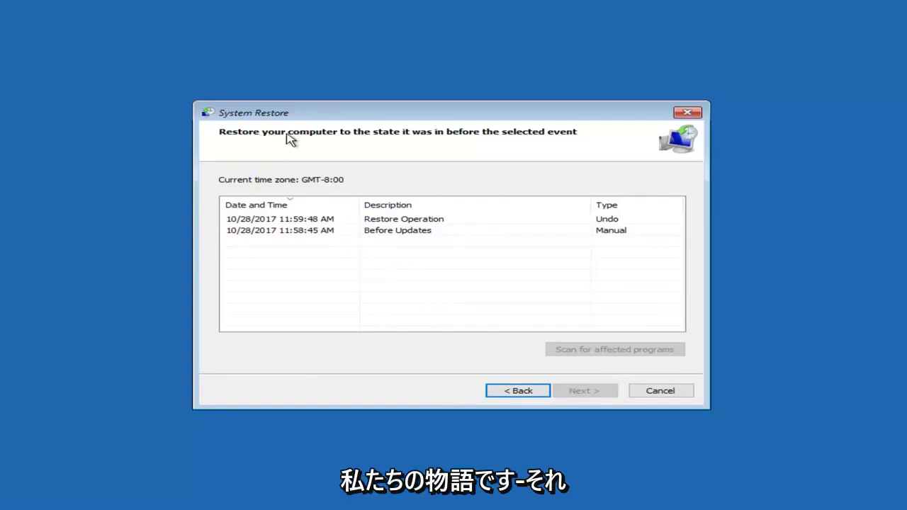
Select the 10/28/2017 11:59:48 AM Restore Operation point and finish the wizard.
{"action": "left_click", "coordinate": [275, 221]}
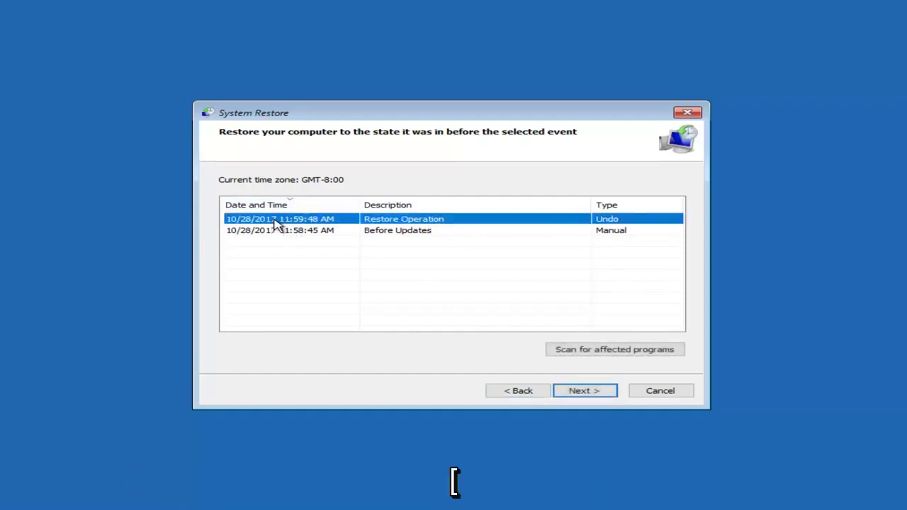
{"action": "left_click", "coordinate": [572, 396]}
{"action": "left_click", "coordinate": [572, 394]}
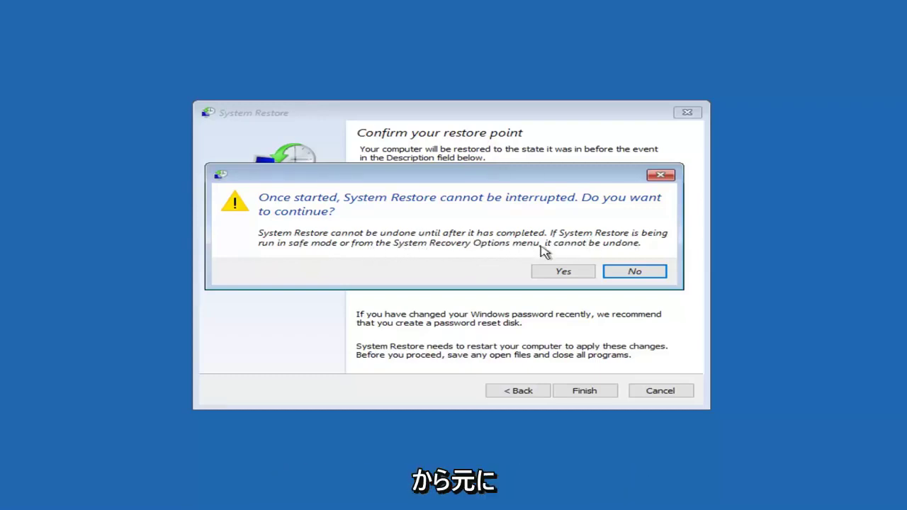
Answer Yes to the warning that System Restore cannot be interrupted once started.
{"action": "left_click", "coordinate": [553, 274]}
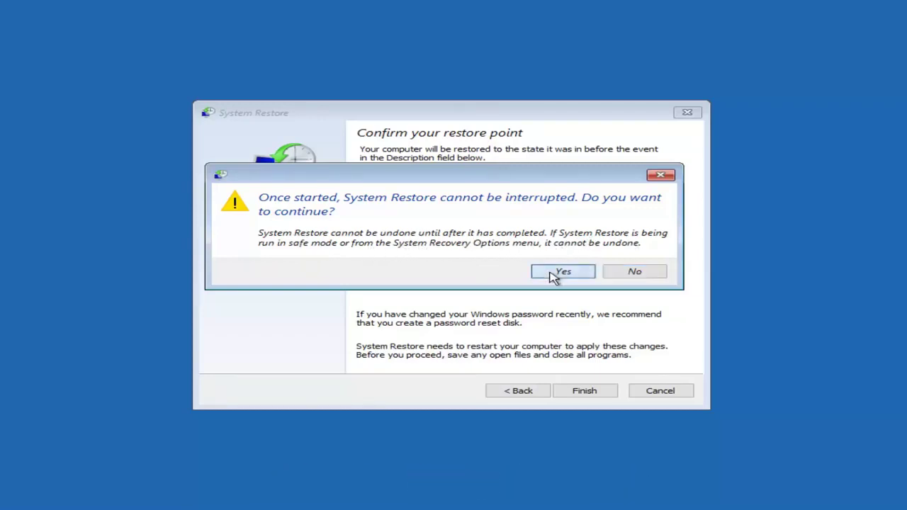
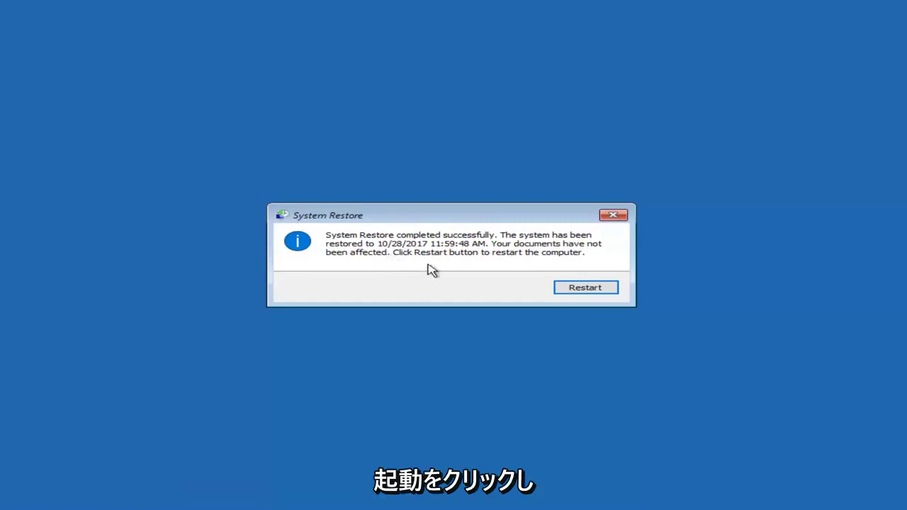
Restart the computer after the completed system restore and return to Choose an option.
{"action": "left_click", "coordinate": [580, 289]}
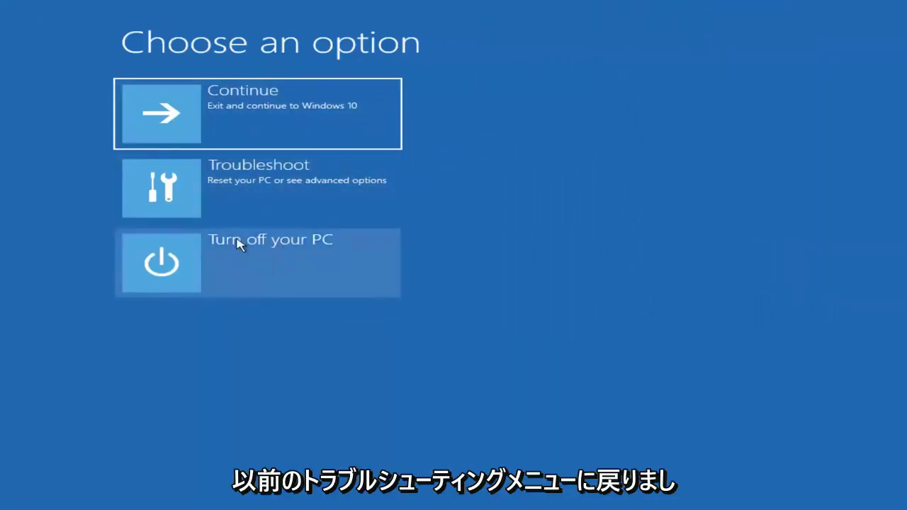
Launch System Image Recovery via Troubleshoot > Advanced options, which finds no system image.
{"action": "left_click", "coordinate": [204, 209]}
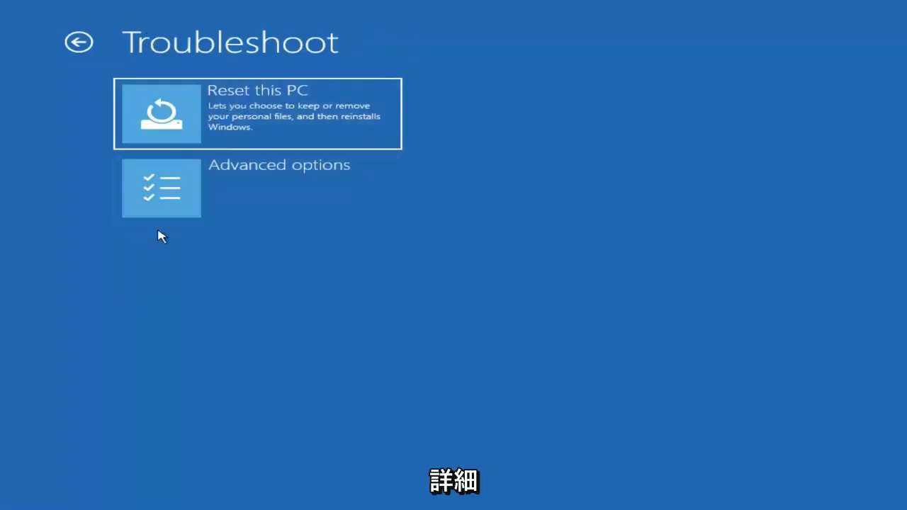
{"action": "left_click", "coordinate": [194, 201]}
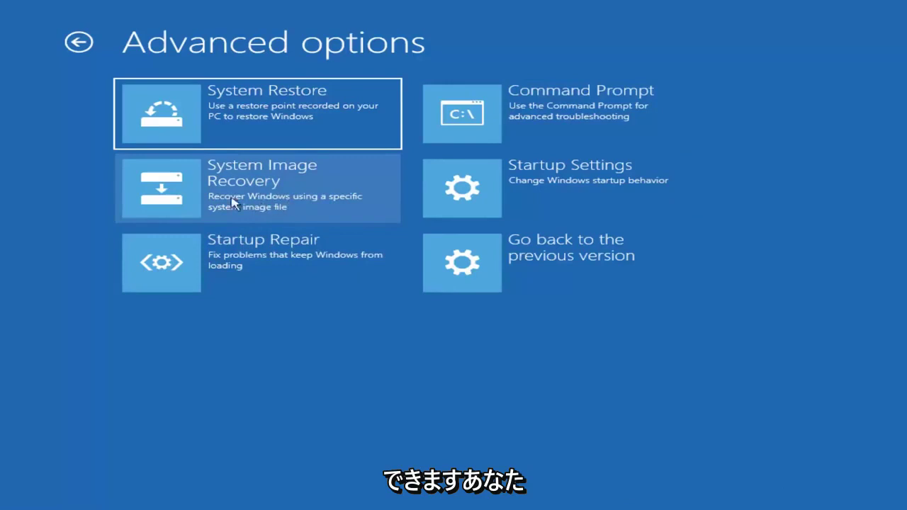
{"action": "left_click", "coordinate": [257, 201]}
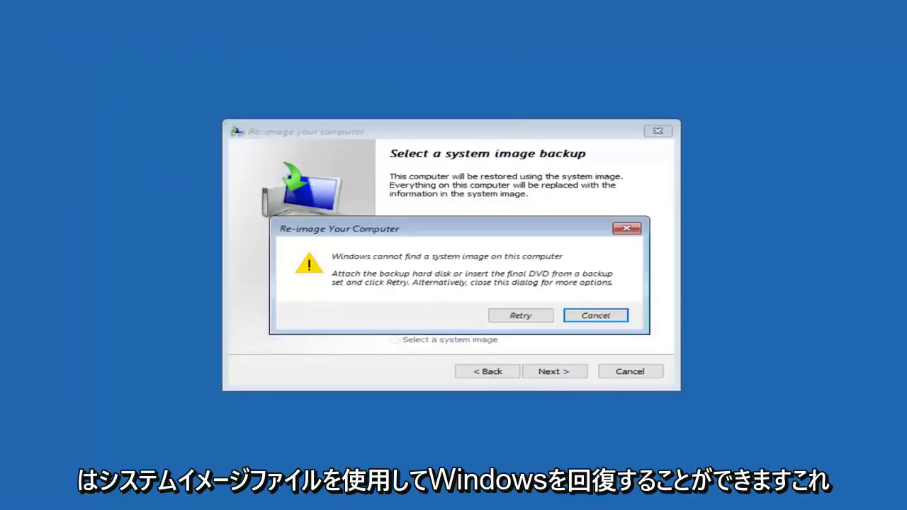
Dismiss the no-image warning, look at the Advanced backup location options, then cancel the Re-image wizard.
{"action": "left_click", "coordinate": [595, 316]}
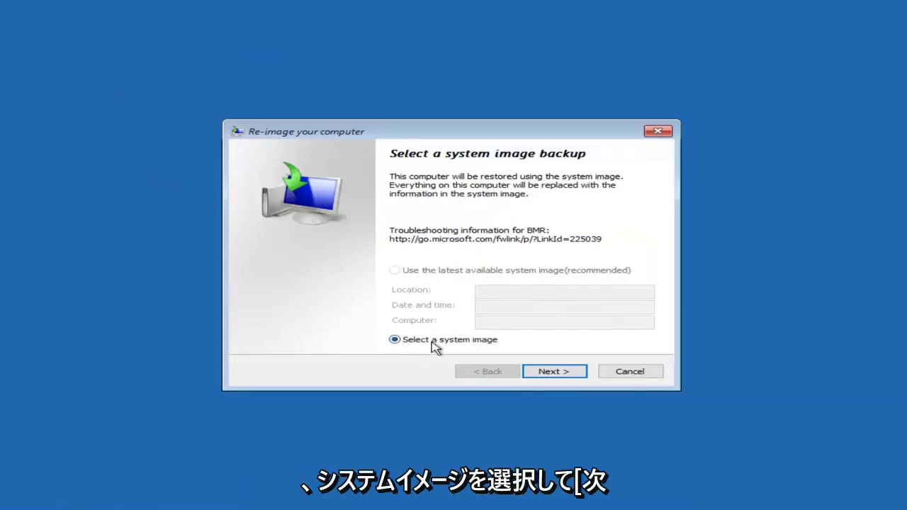
{"action": "left_click", "coordinate": [542, 370]}
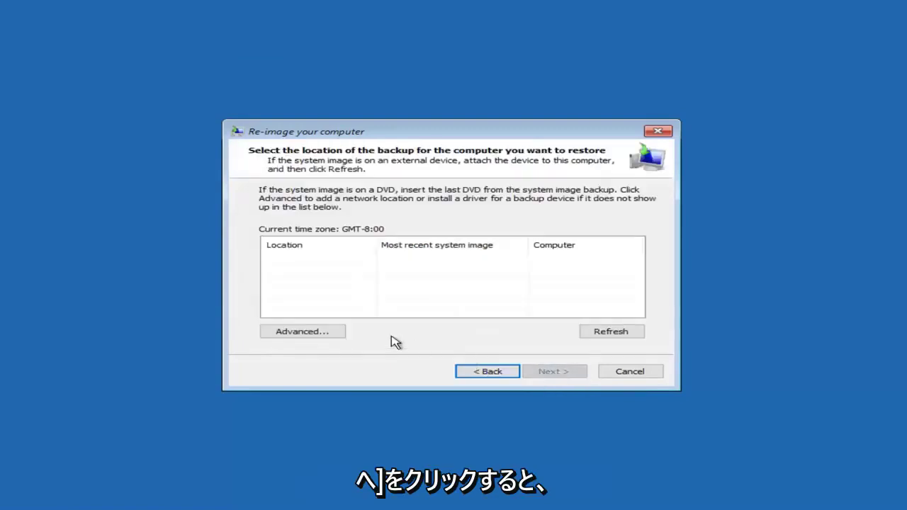
{"action": "left_click", "coordinate": [294, 333]}
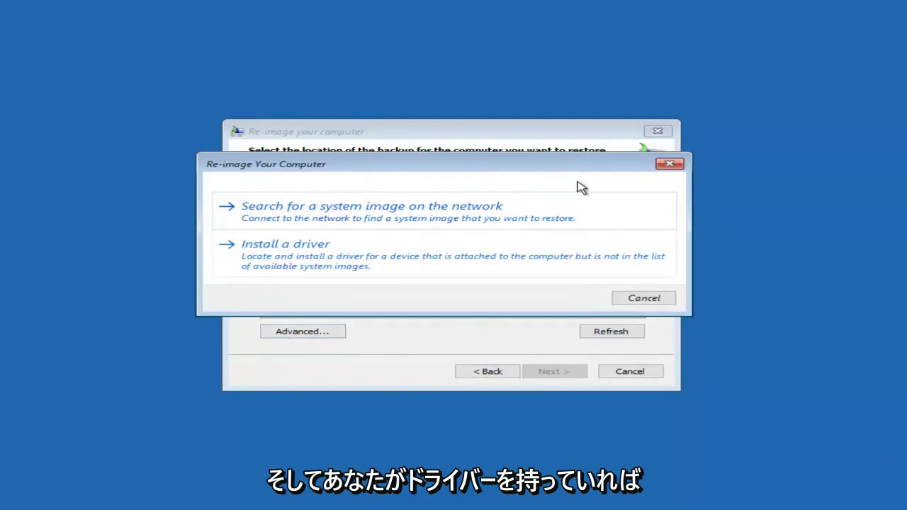
{"action": "left_click", "coordinate": [668, 166]}
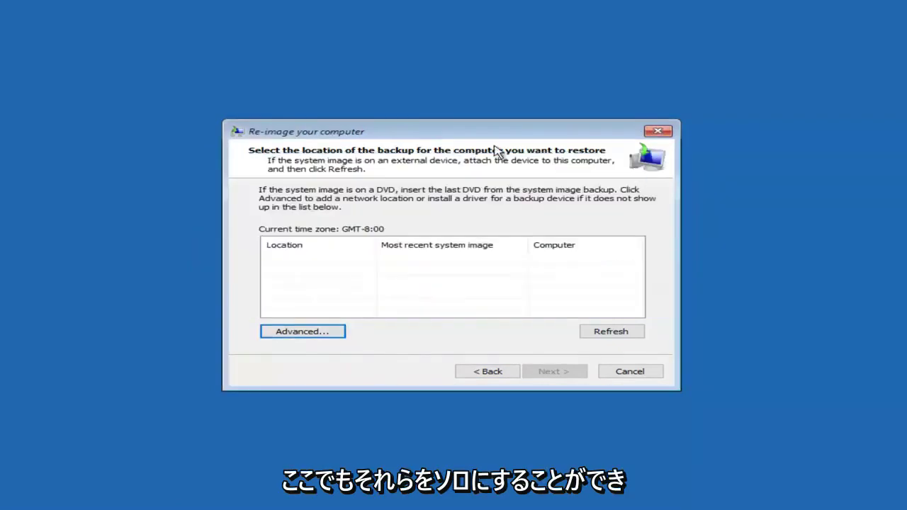
{"action": "left_click", "coordinate": [628, 372]}
Go through Troubleshoot to reach the Advanced options screen again.
{"action": "left_click", "coordinate": [264, 179]}
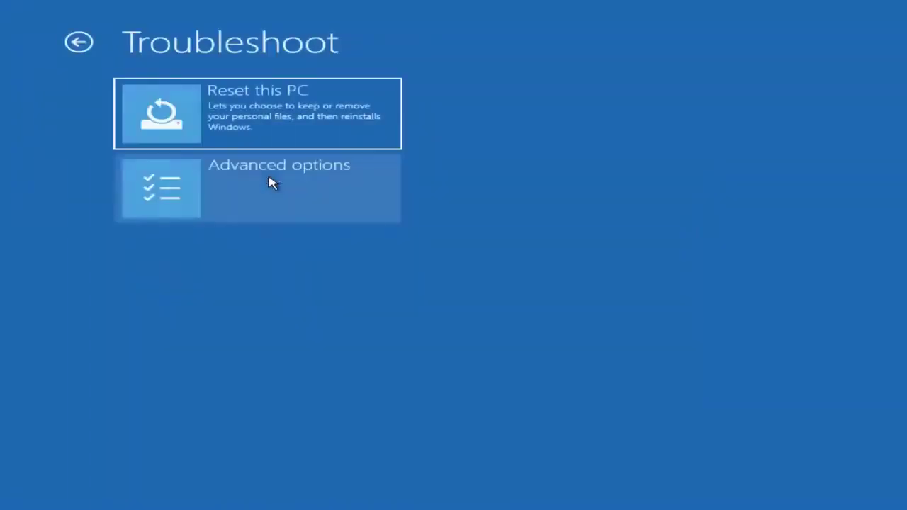
{"action": "left_click", "coordinate": [219, 190]}
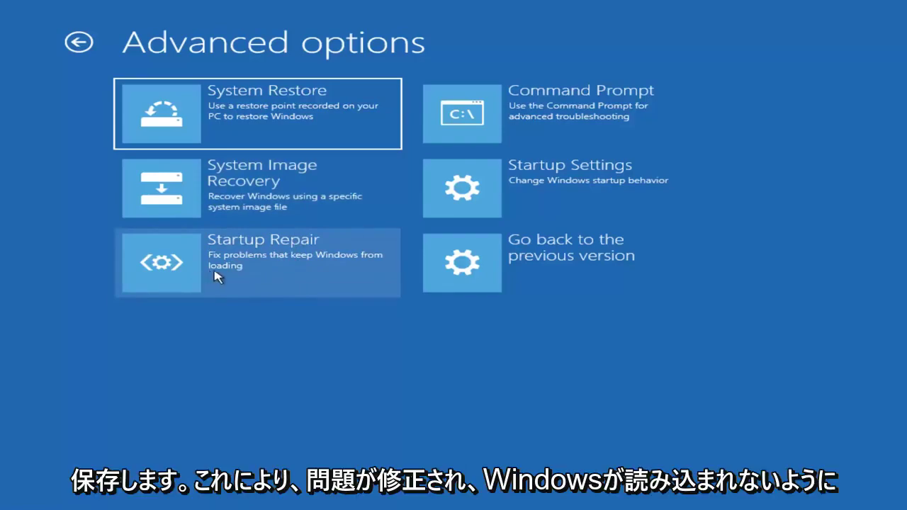
Run Startup Repair and wait for the PC to boot to the Windows lock screen.
{"action": "left_click", "coordinate": [263, 273]}
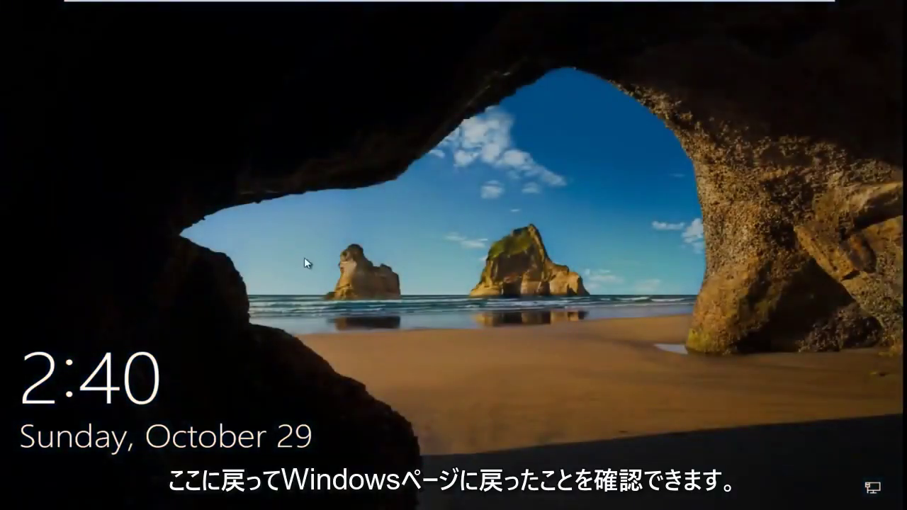
Sign in at the lock screen with the account password, correcting a mistyped entry.
{"action": "left_click", "coordinate": [304, 250]}
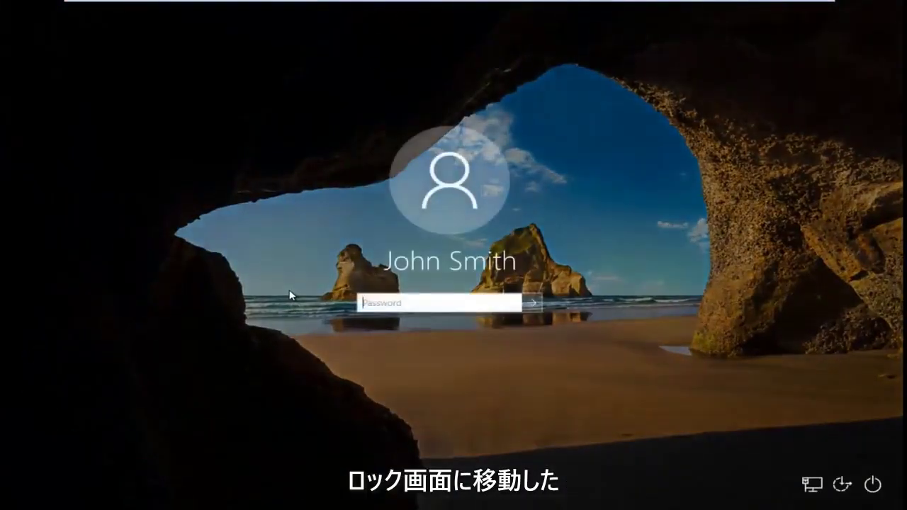
{"action": "type", "text": "abcd"}
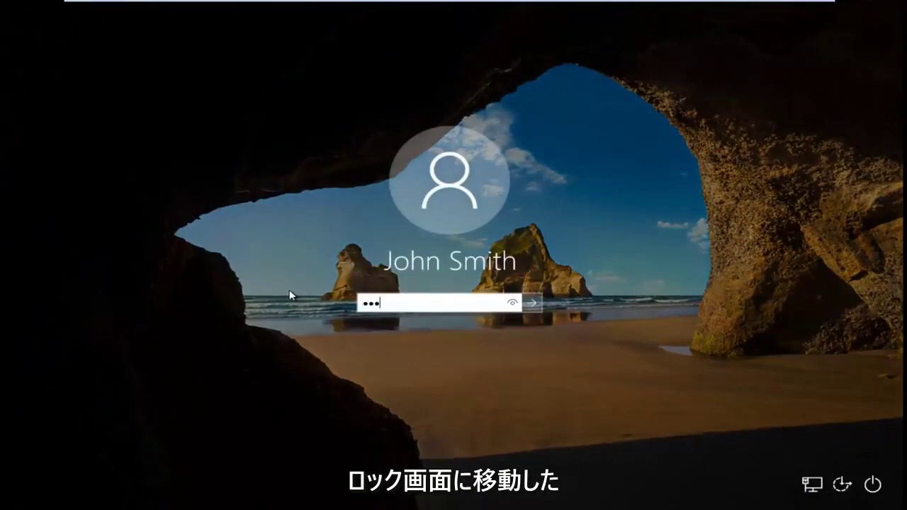
{"action": "key", "text": "BackSpace"}
{"action": "key", "text": "BackSpace"}
{"action": "key", "text": "BackSpace"}
{"action": "key", "text": "BackSpace"}
{"action": "type", "text": "password"}
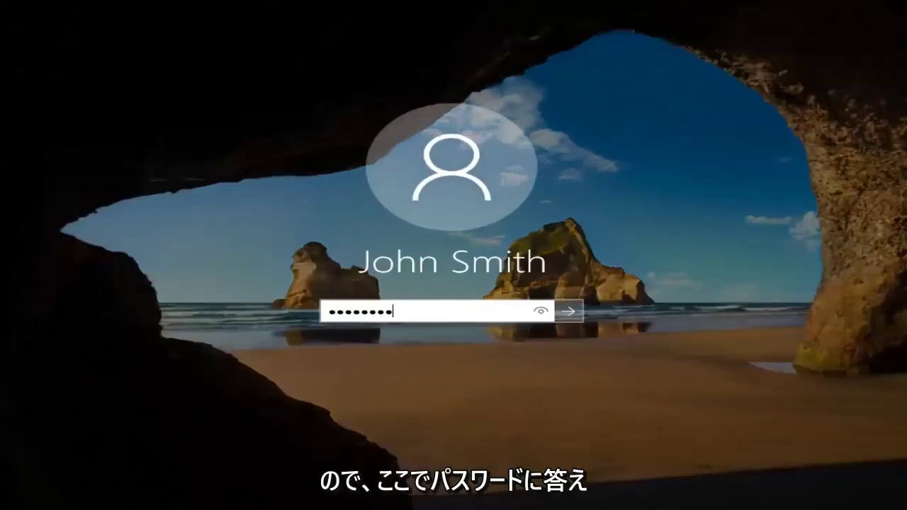
{"action": "key", "text": "Return"}
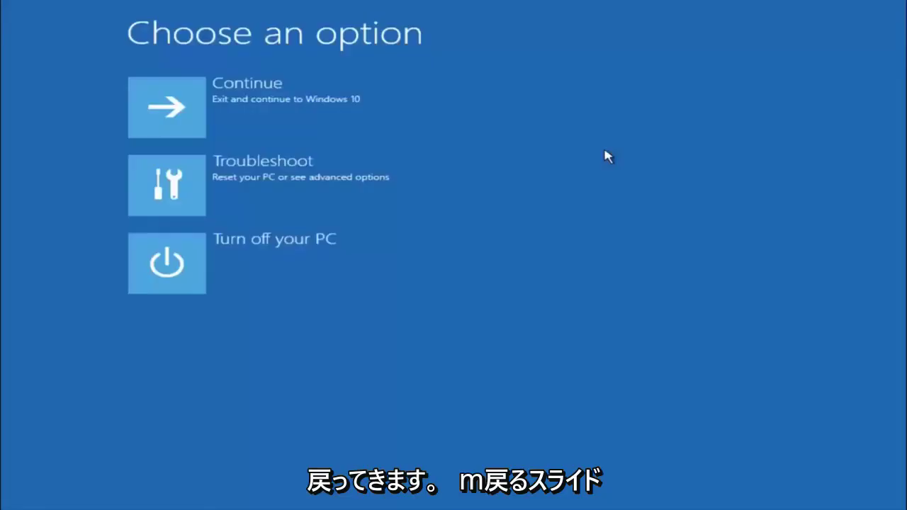
Launch Command Prompt from Troubleshoot > Advanced options, opening at X:\windows\system32.
{"action": "left_click", "coordinate": [175, 189]}
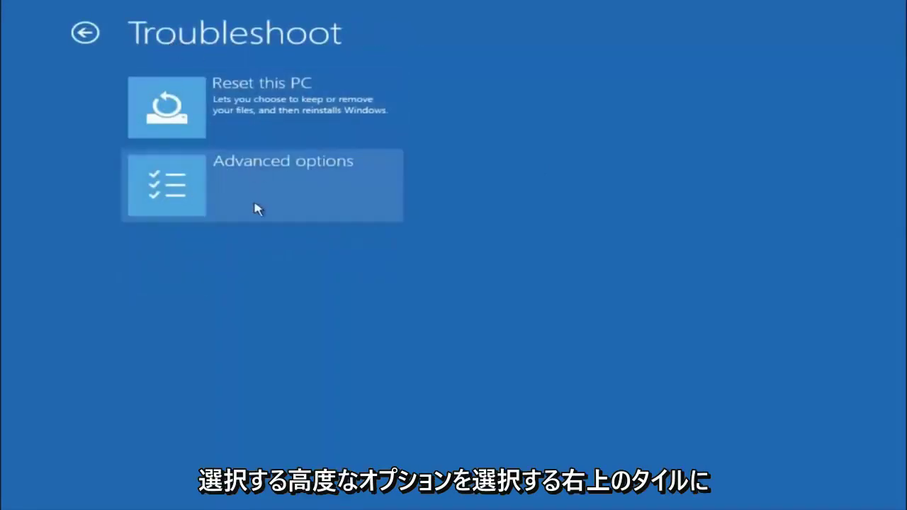
{"action": "left_click", "coordinate": [211, 178]}
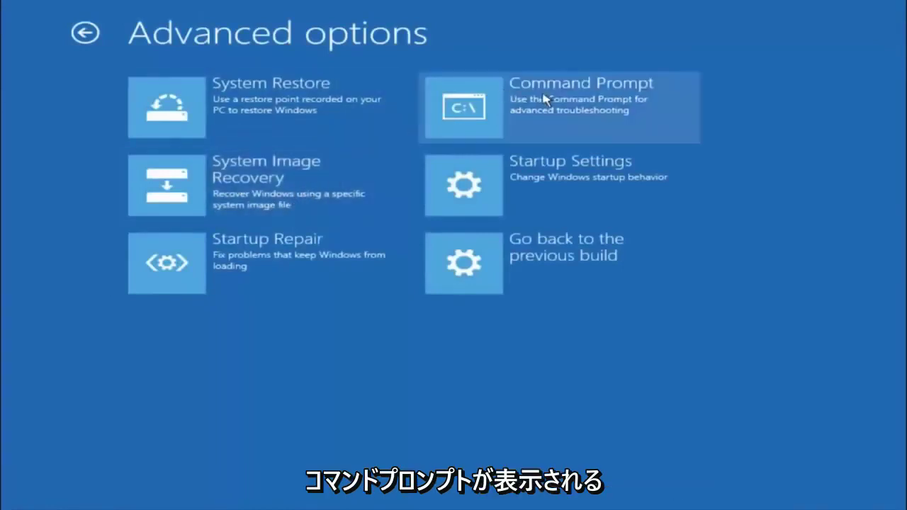
{"action": "left_click", "coordinate": [533, 116]}
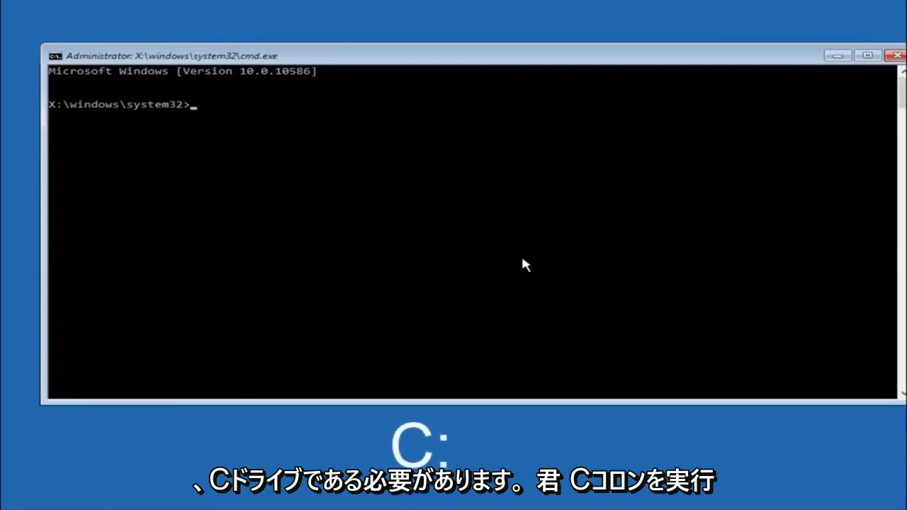
Switch to drive C: and run dir to list PerfLogs, Program Files, Users, Windows, Windows.old.
{"action": "type", "text": "c:"}
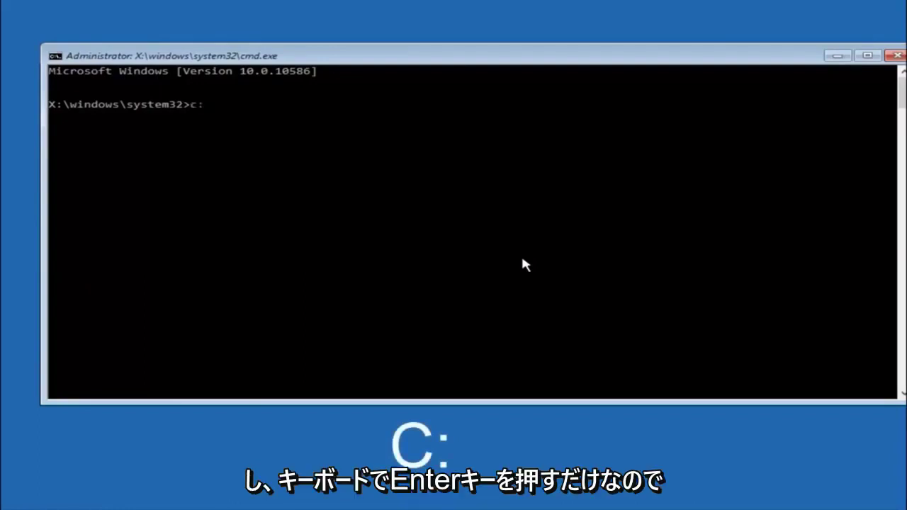
{"action": "key", "text": "Return"}
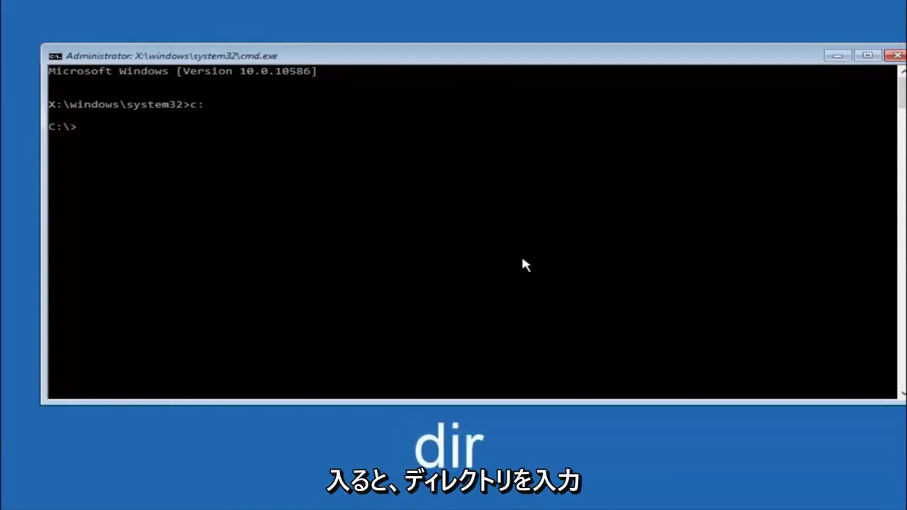
{"action": "type", "text": "dir"}
{"action": "key", "text": "Return"}
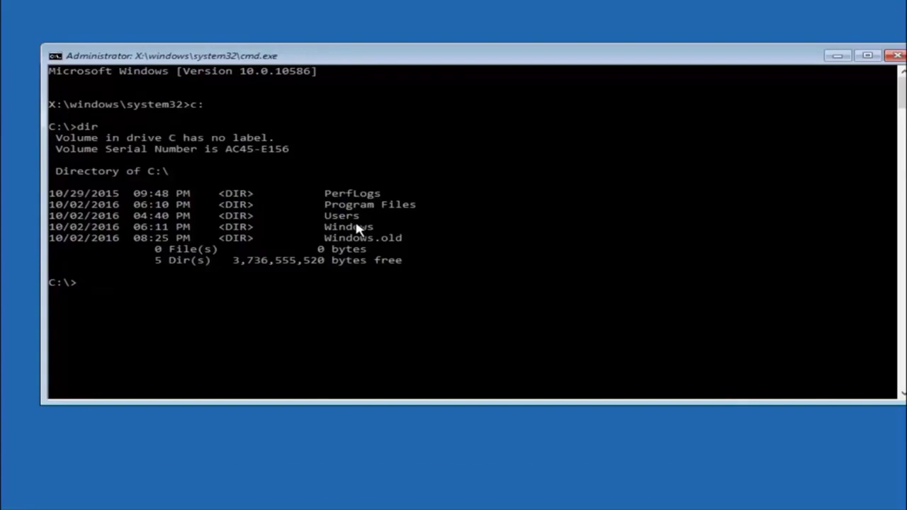
Start typing the command cd \windows toward the system32\config folder.
{"action": "type", "text": "c"}
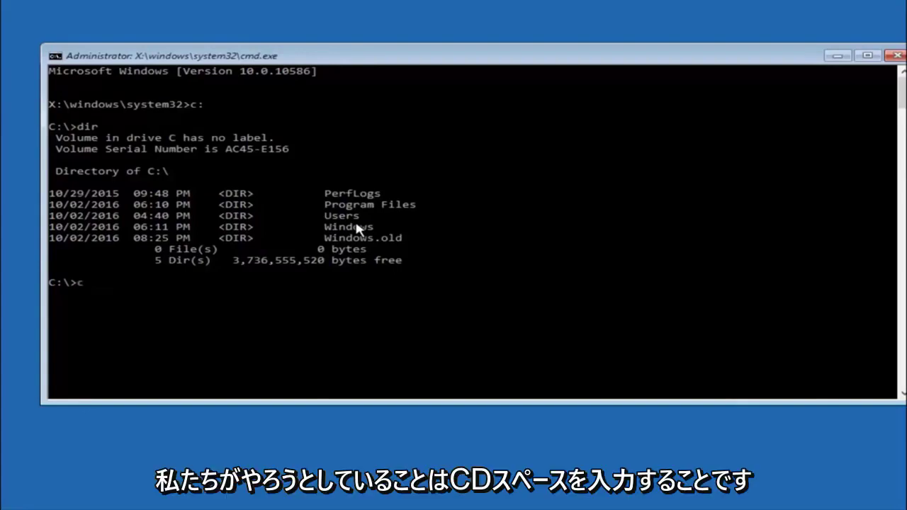
{"action": "type", "text": "d "}
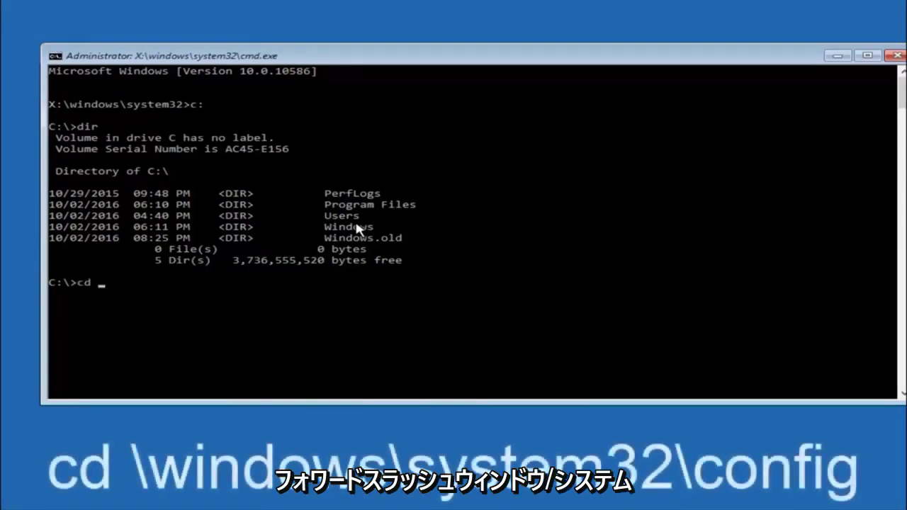
{"action": "type", "text": "\\windows\\system32\\config"}
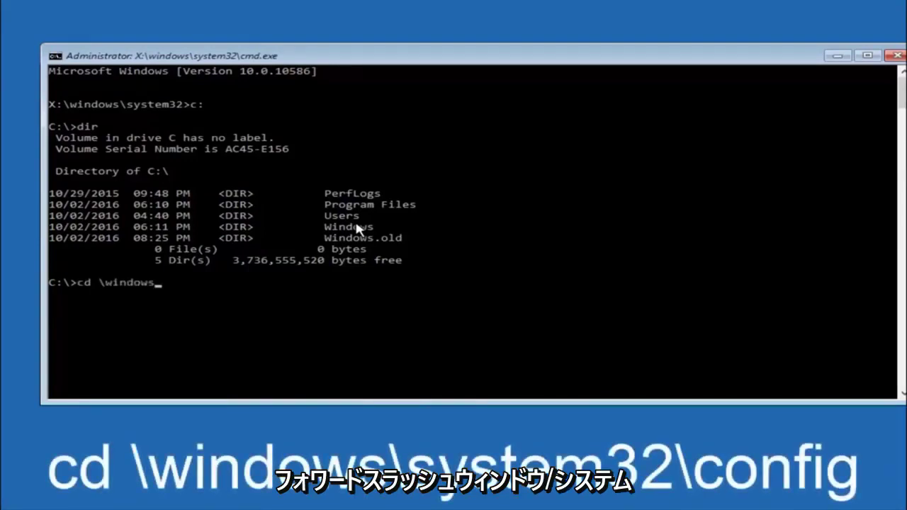
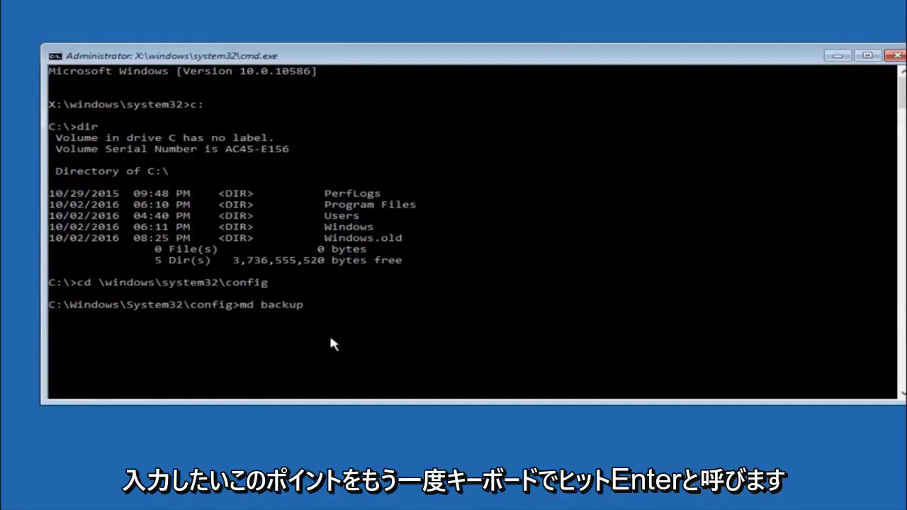
Run "md backup" to create the backup folder in C:\Windows\System32\config.
{"action": "key", "text": "Return"}
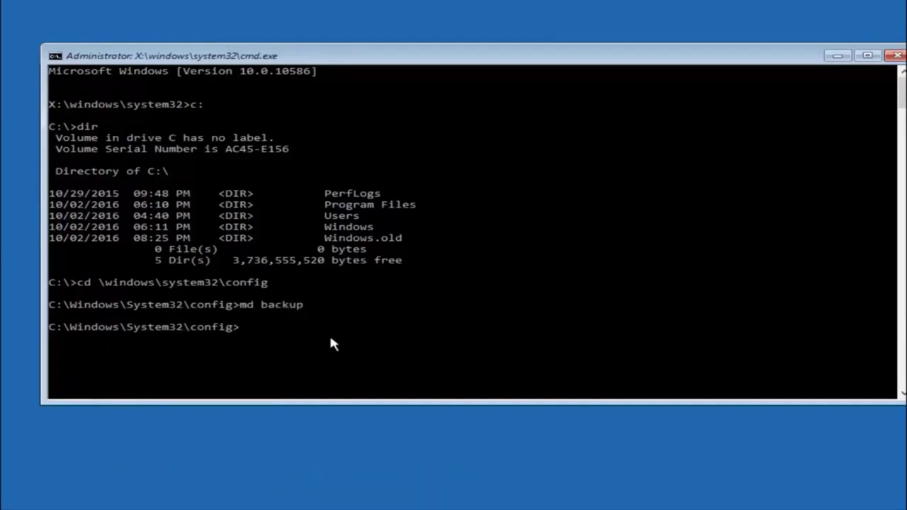
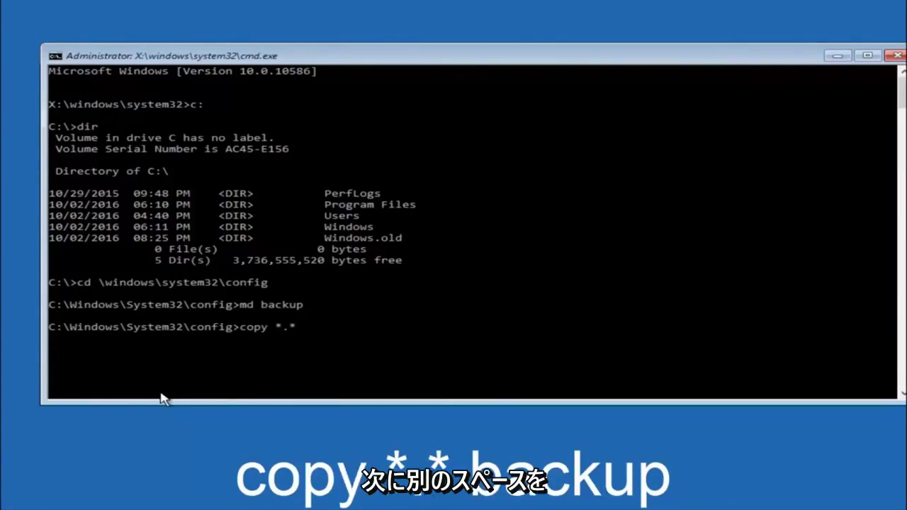
Finish the command 'copy *.* backup' to copy every config file into the backup folder.
{"action": "type", "text": " backup"}
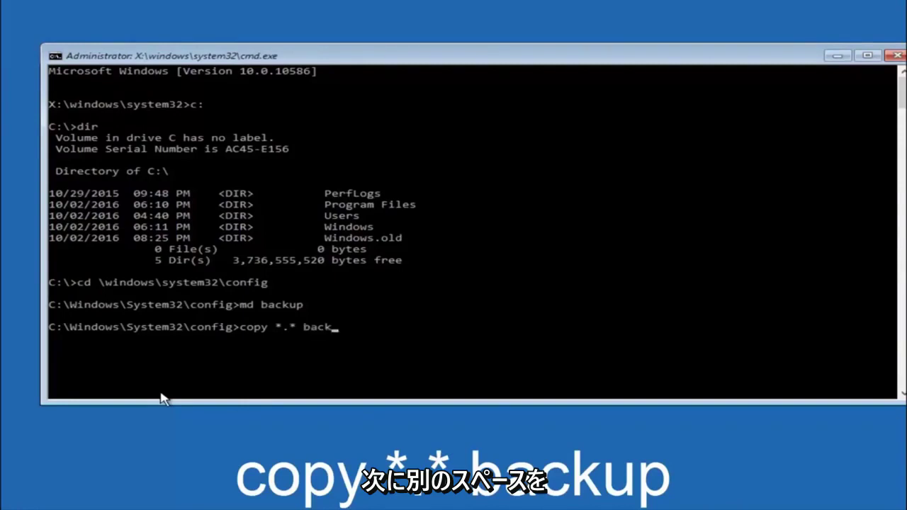
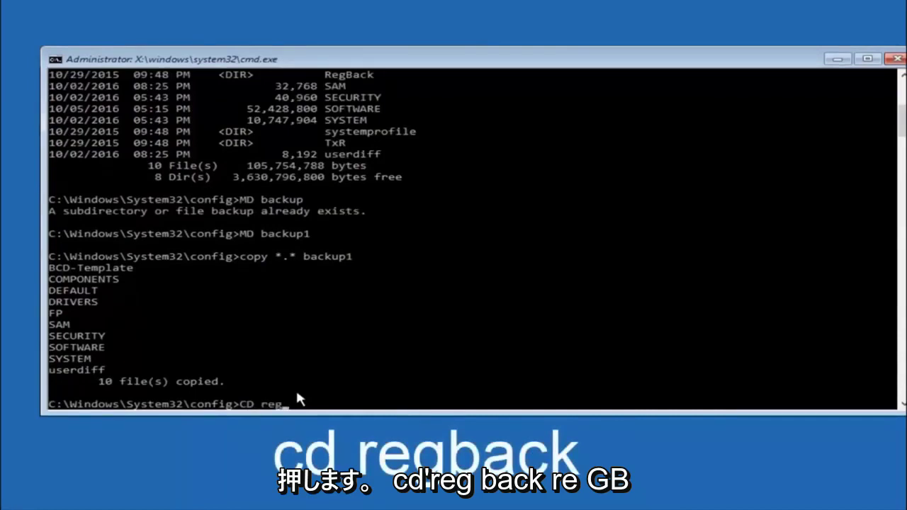
Change into the RegBack subfolder with CD regback.
{"action": "type", "text": "back"}
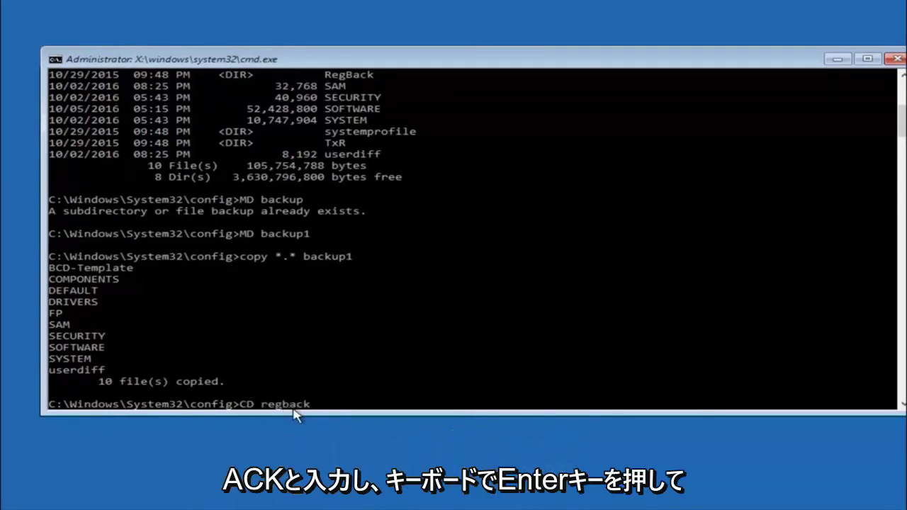
{"action": "key", "text": "Return"}
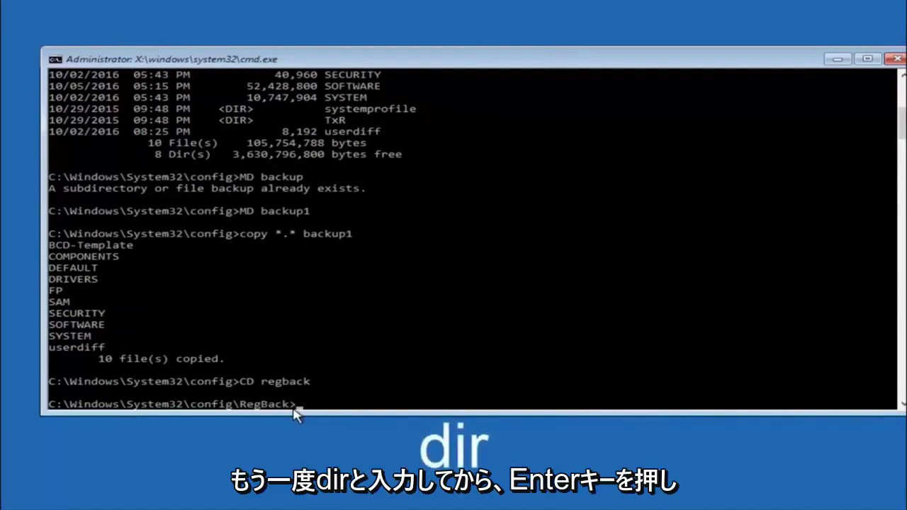
Run dir to list RegBack's DEFAULT, SAM, SECURITY, SOFTWARE and SYSTEM hives at 0 bytes.
{"action": "type", "text": "dir"}
{"action": "key", "text": "Return"}
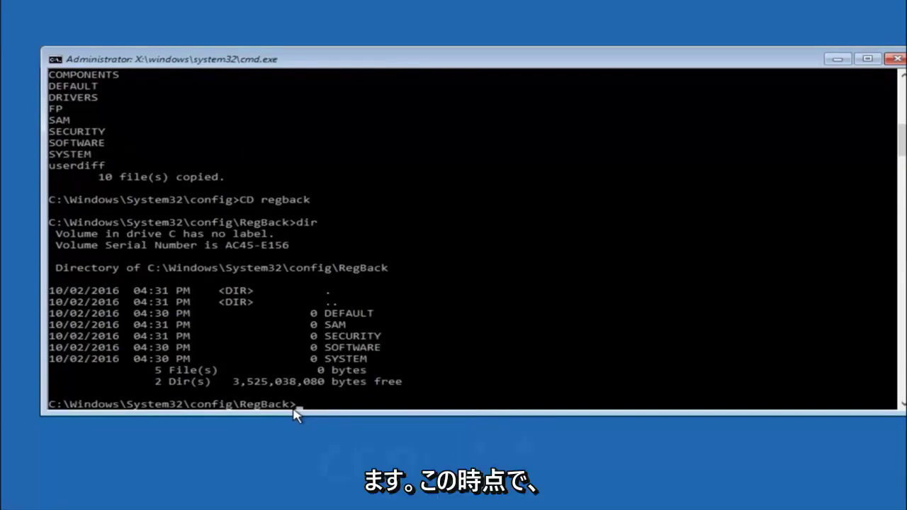
Start a copy command at the RegBack prompt, with only 'copy' entered so far.
{"action": "type", "text": "copy"}
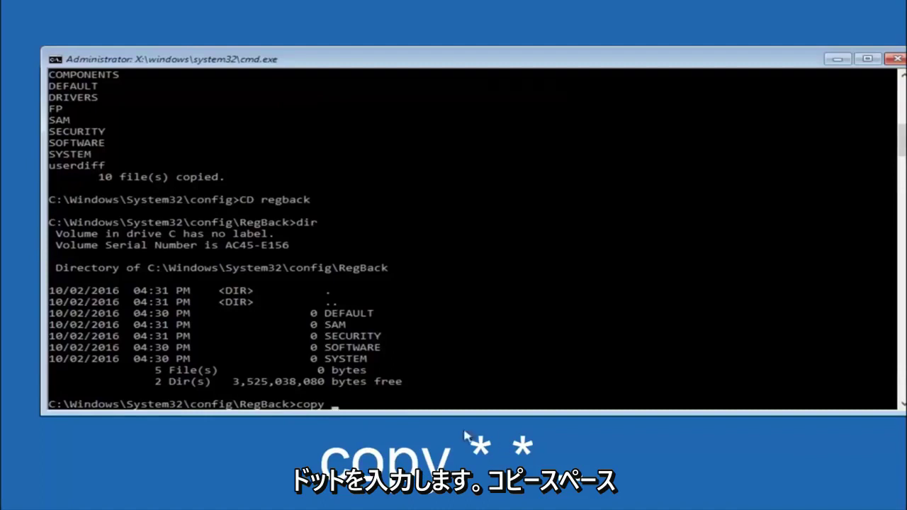
{"action": "left_click", "coordinate": [338, 409]}
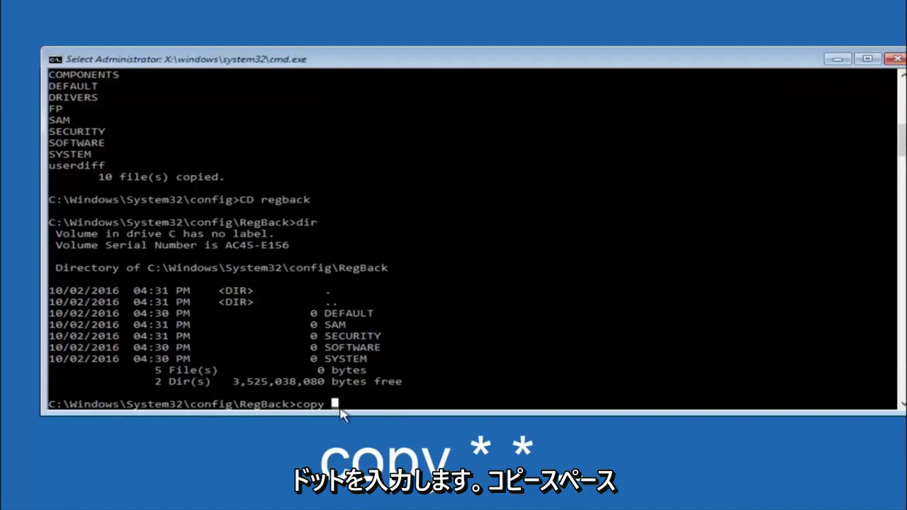
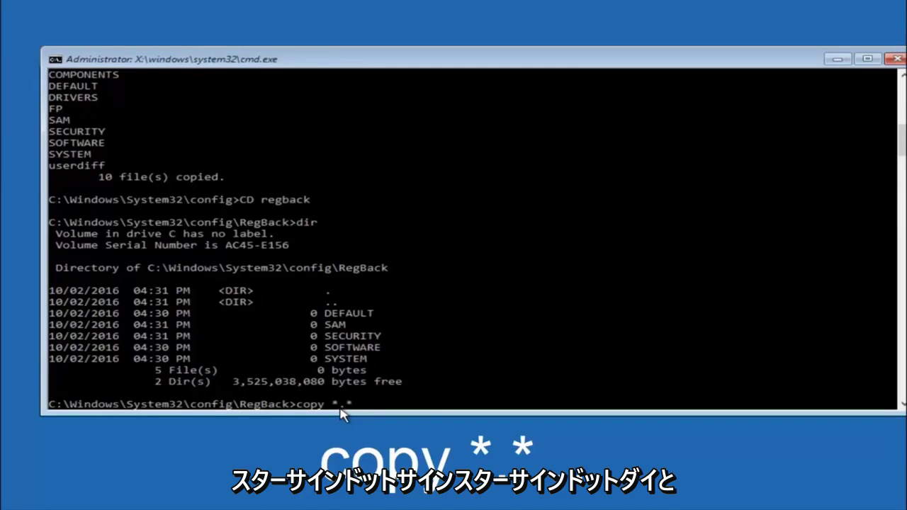
Type the *.* wildcard so the copy command in RegBack covers all backup hive files.
{"action": "type", "text": "*"}
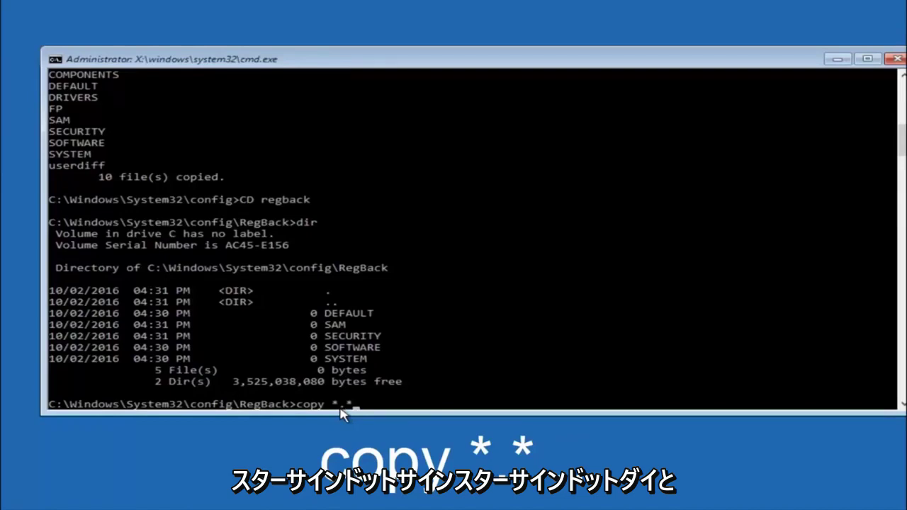
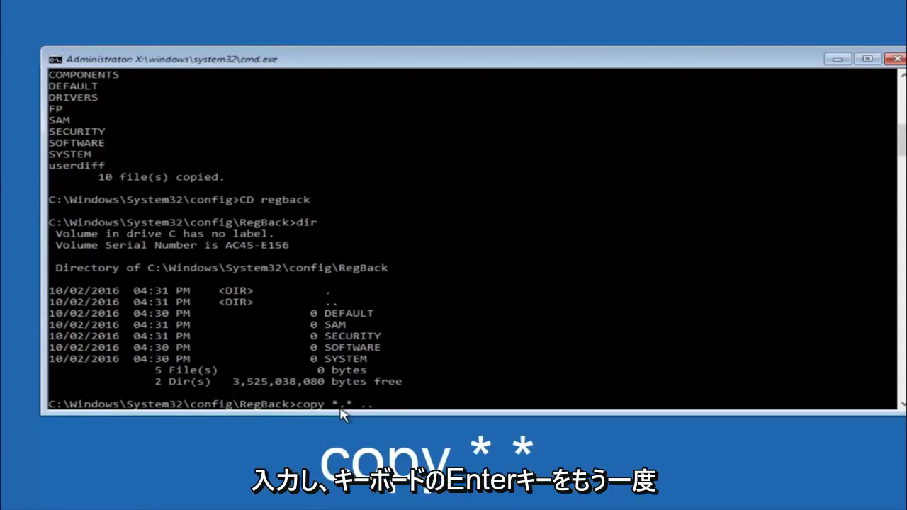
Run copy *.* .. from RegBack, answering A to overwrite all five hives in config.
{"action": "key", "text": "Return"}
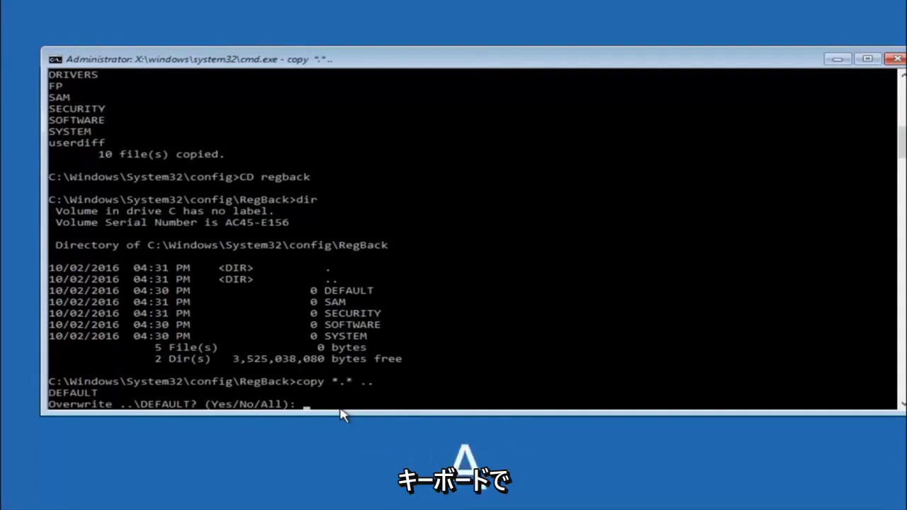
{"action": "type", "text": "A"}
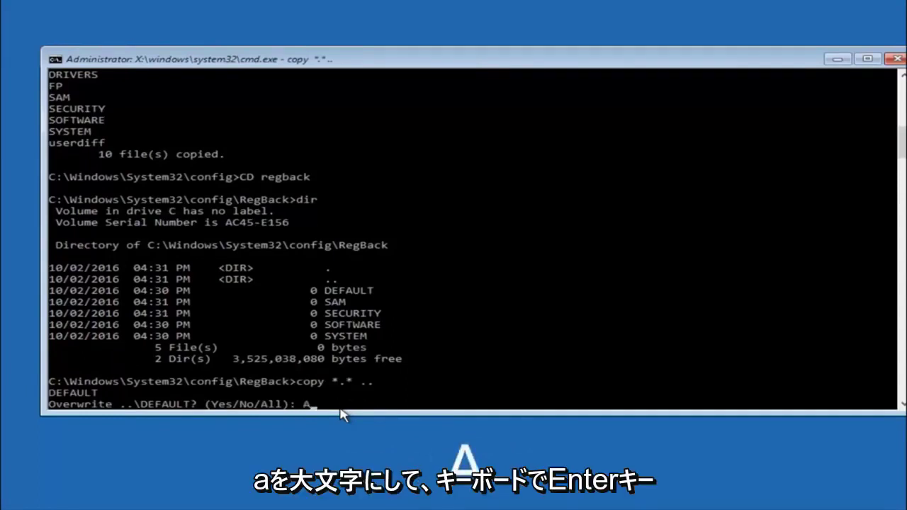
{"action": "key", "text": "Return"}
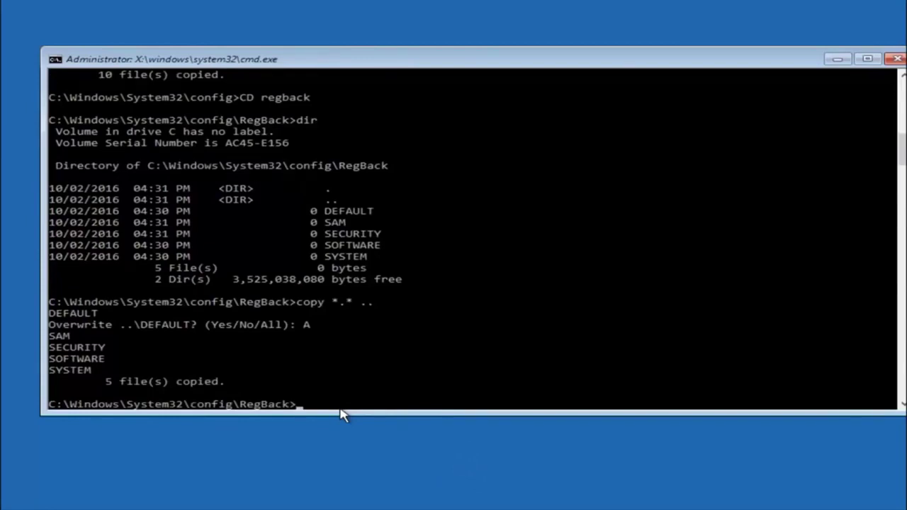
Close Command Prompt and go to Troubleshoot > Advanced options.
{"action": "left_click", "coordinate": [896, 60]}
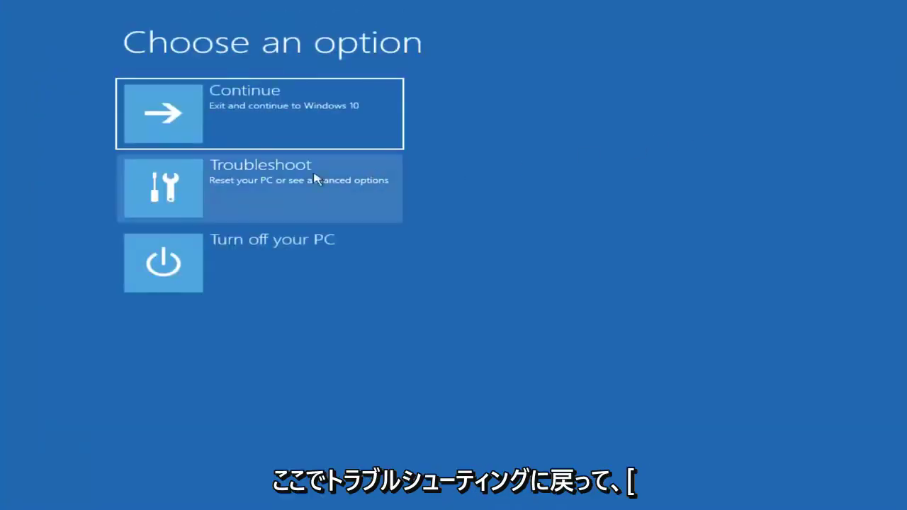
{"action": "left_click", "coordinate": [238, 182]}
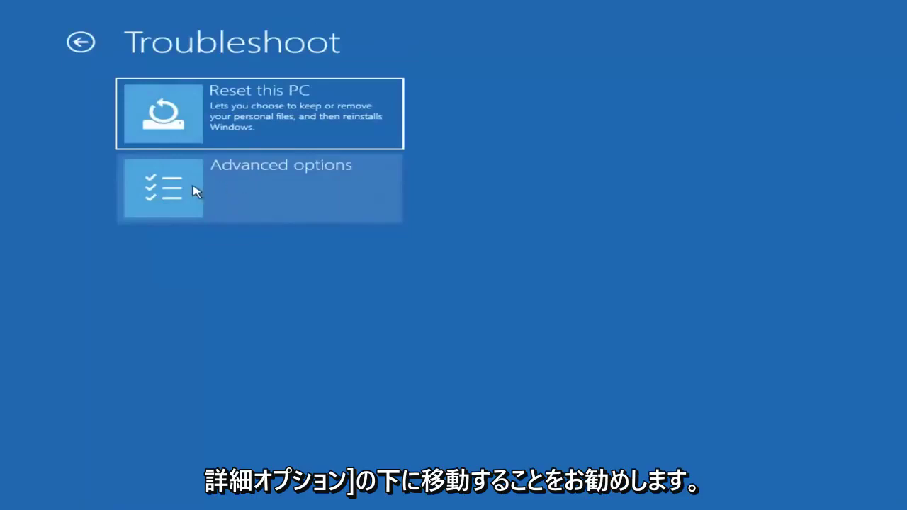
{"action": "left_click", "coordinate": [202, 192]}
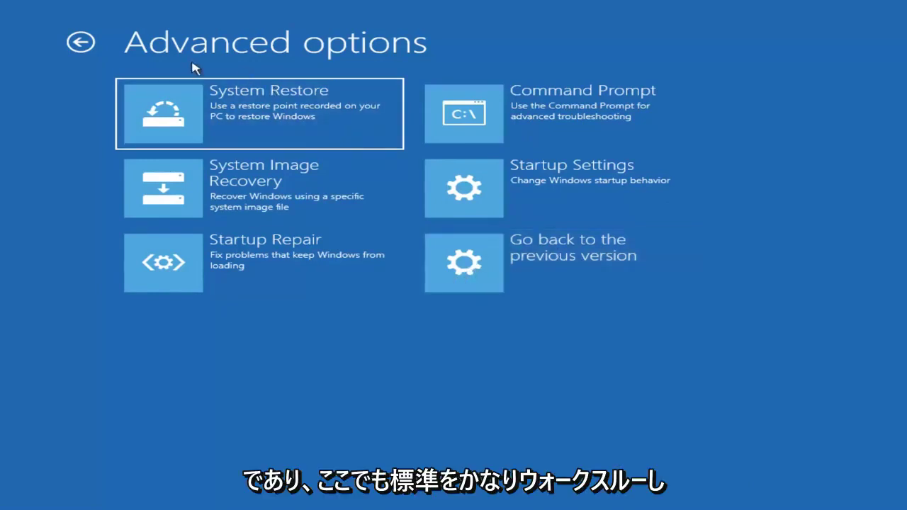
Step back from Advanced options to the Troubleshoot page showing Reset this PC.
{"action": "left_click", "coordinate": [81, 44]}
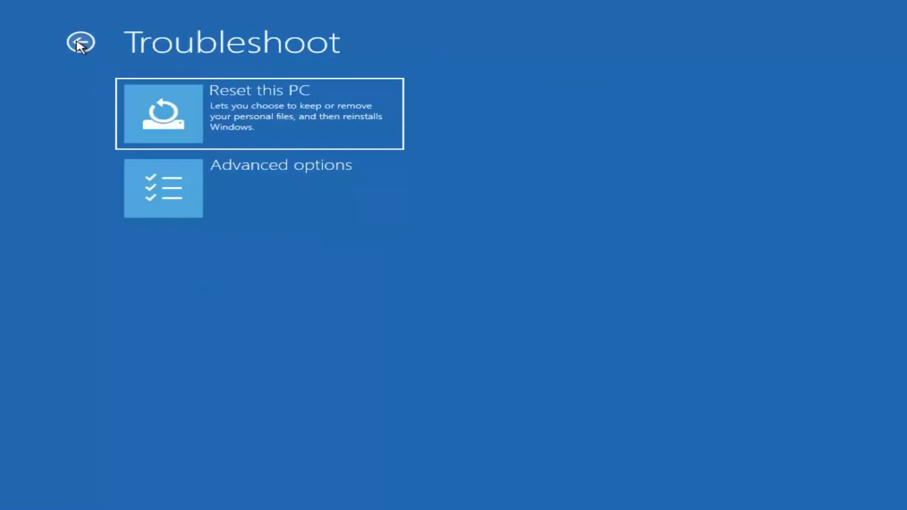
View the Keep my files and Remove everything reset choices, then return to Choose an option.
{"action": "left_click", "coordinate": [217, 127]}
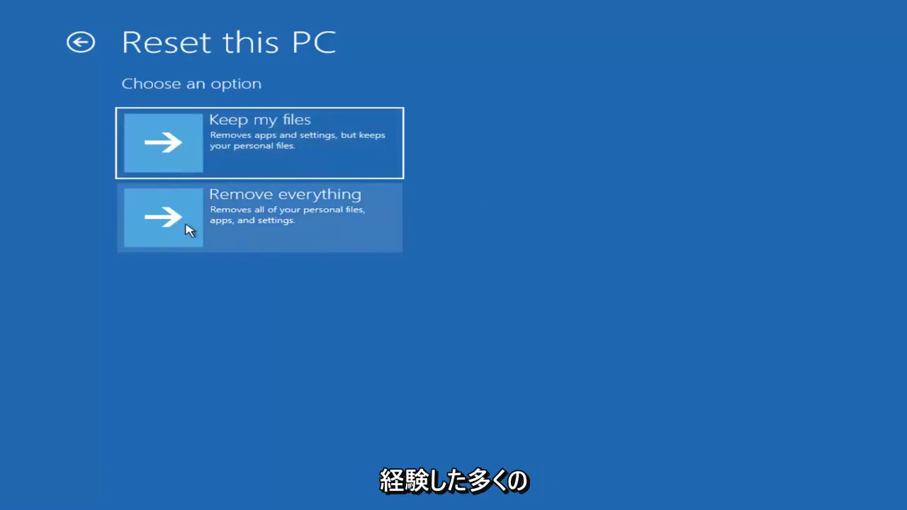
{"action": "left_click", "coordinate": [81, 41]}
{"action": "left_click", "coordinate": [80, 42]}
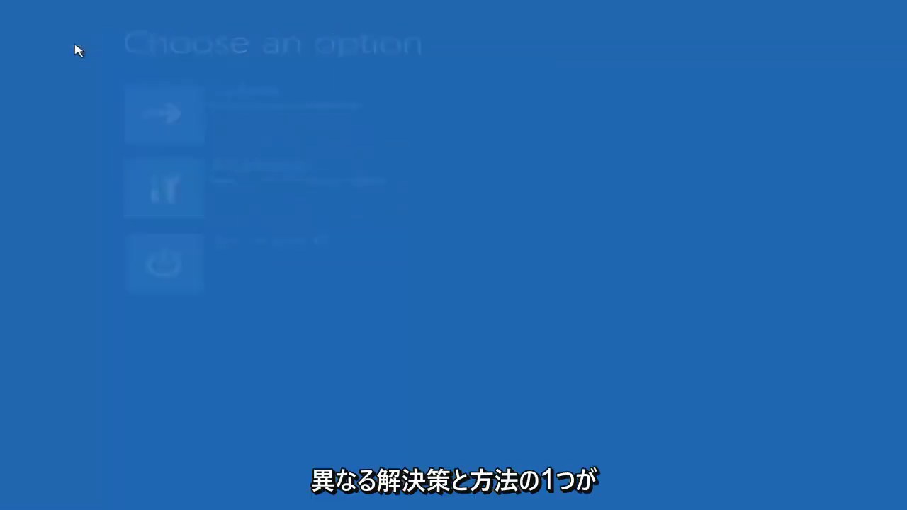